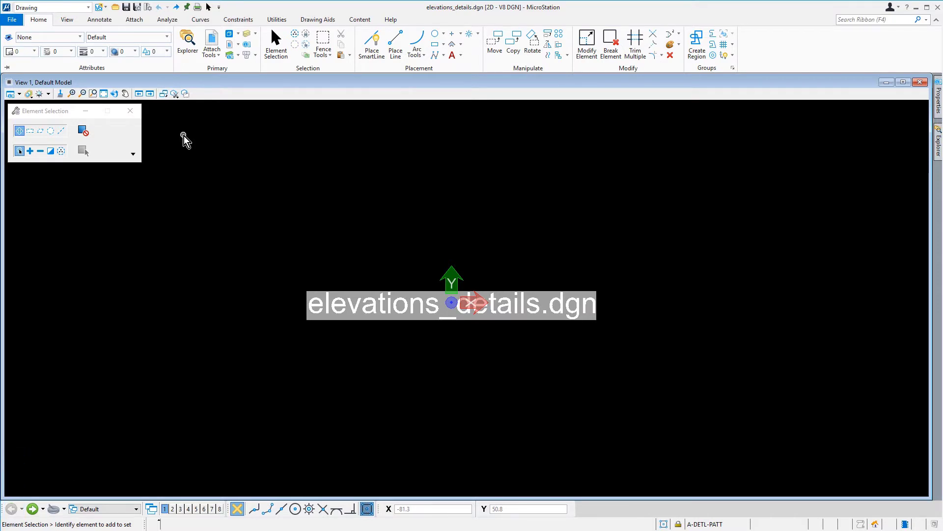
Step: Open the CW Details model from the list of models in the file and close the list
left_click(232, 34)
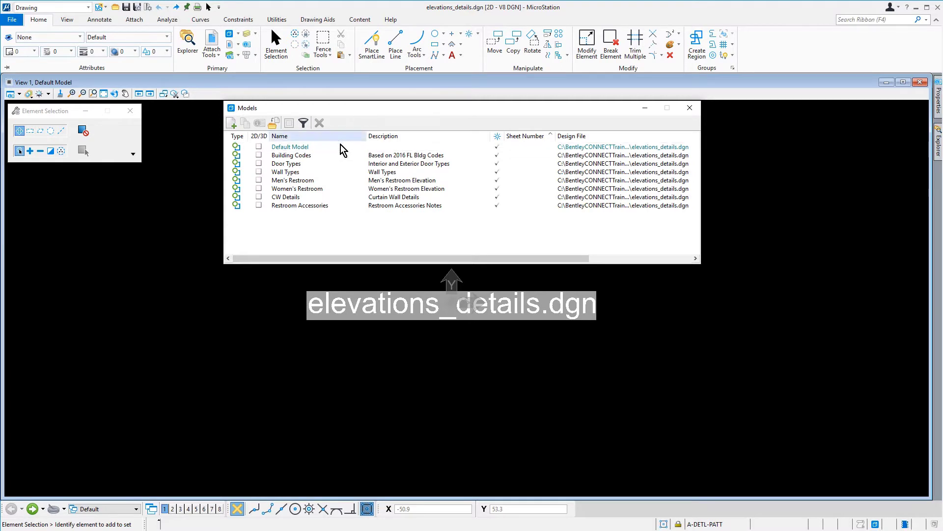
double_click(331, 198)
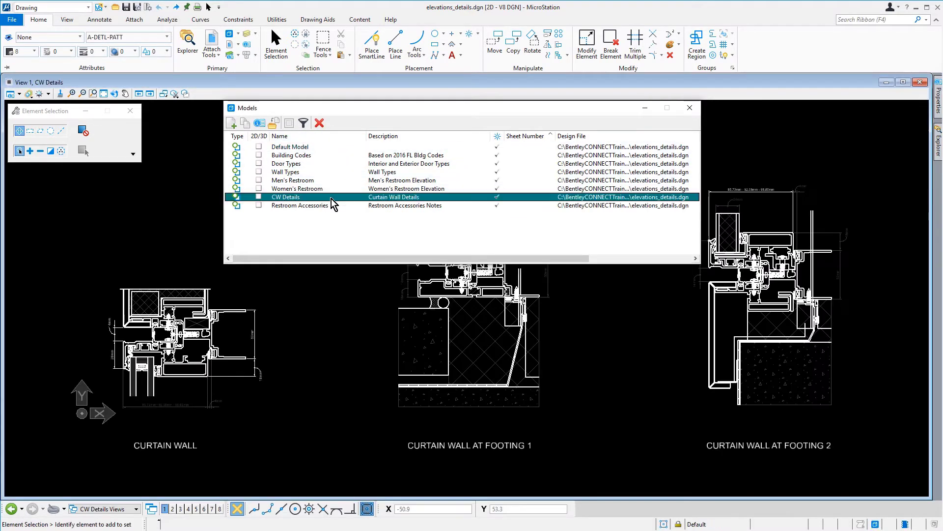
left_click(697, 111)
Step: Search the levels for ANNO and make G-ANNO-NAME-BNDY the active level
left_click(159, 38)
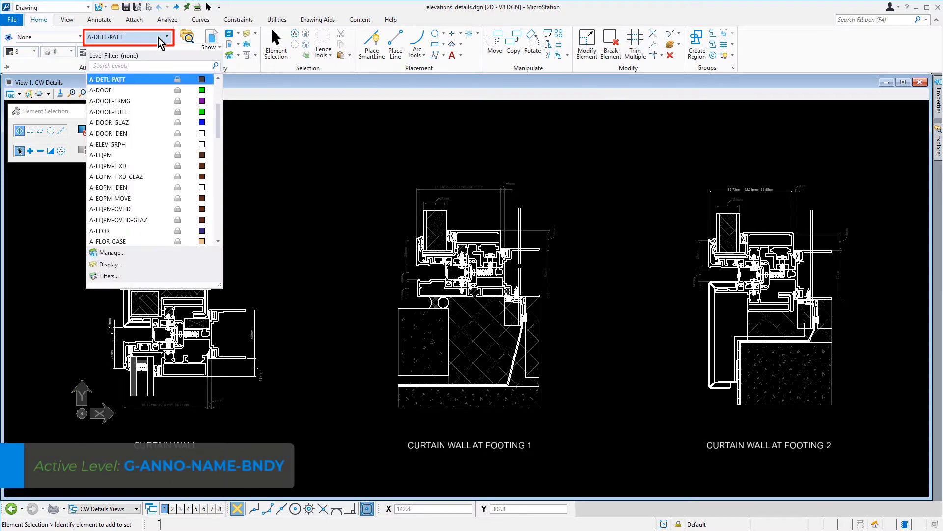
left_click(164, 67)
type("ANNO")
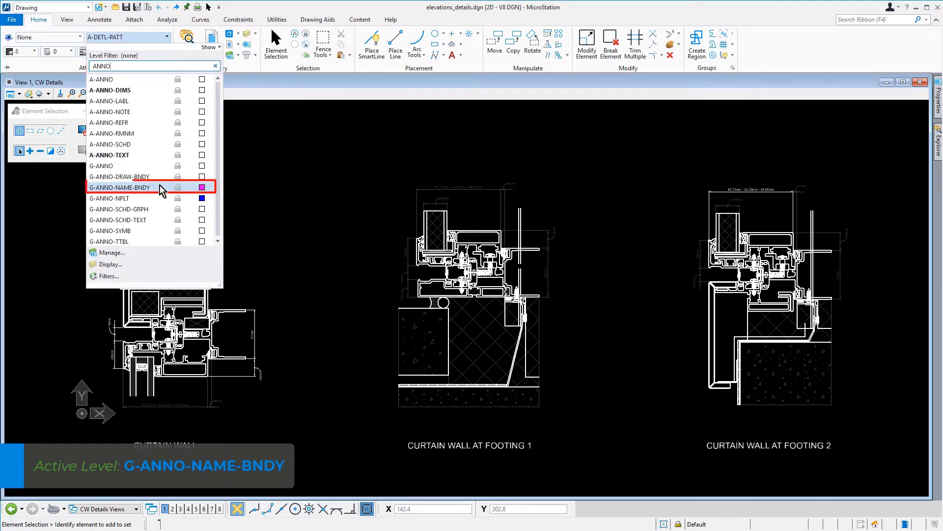
left_click(162, 187)
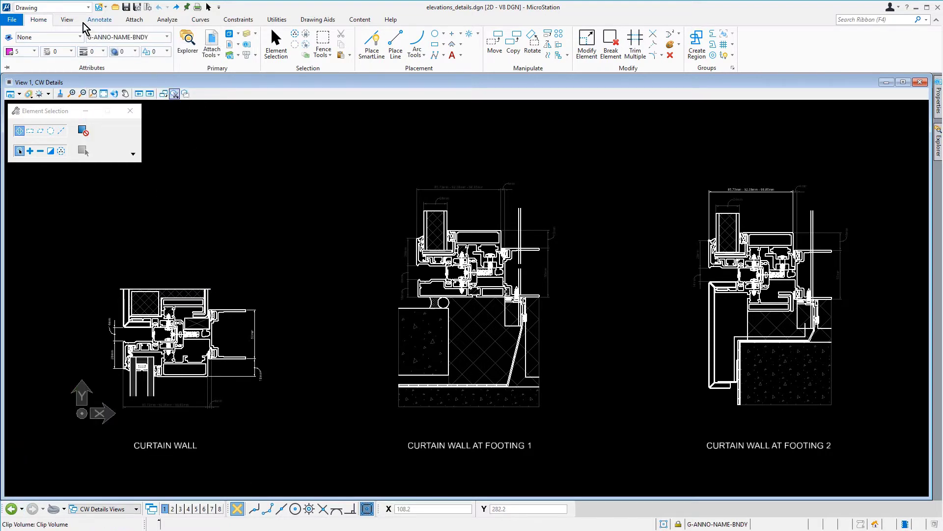
Step: Place a named boundary by 2 points around the leftmost curtain wall detail, named CURTAIN WALL
left_click(67, 20)
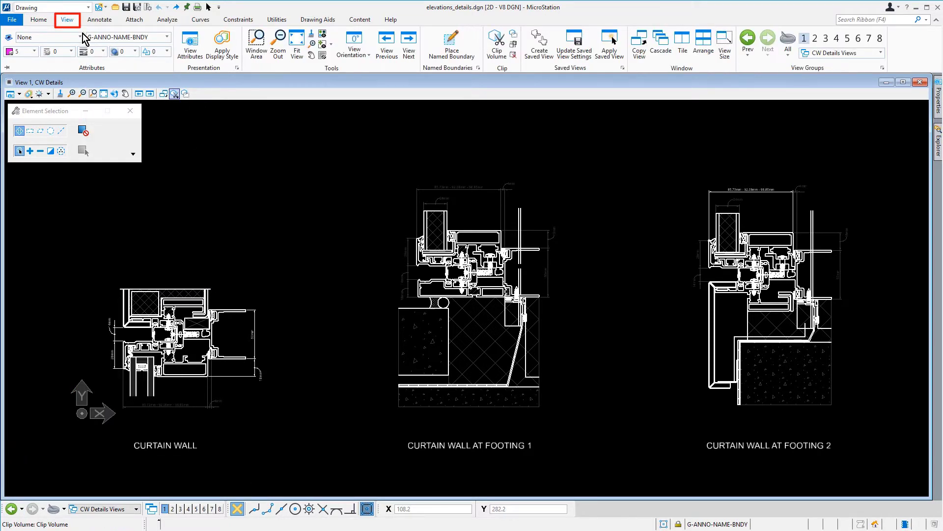
left_click(451, 47)
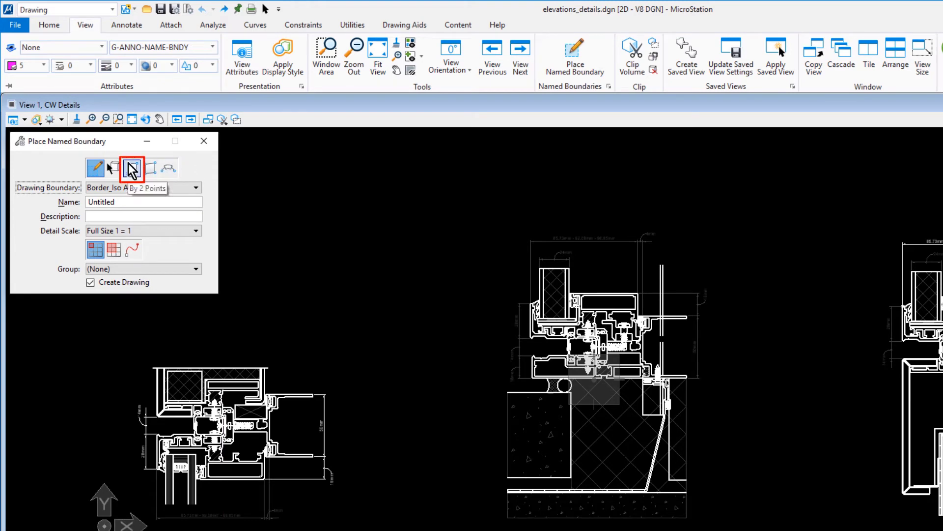
left_click(131, 167)
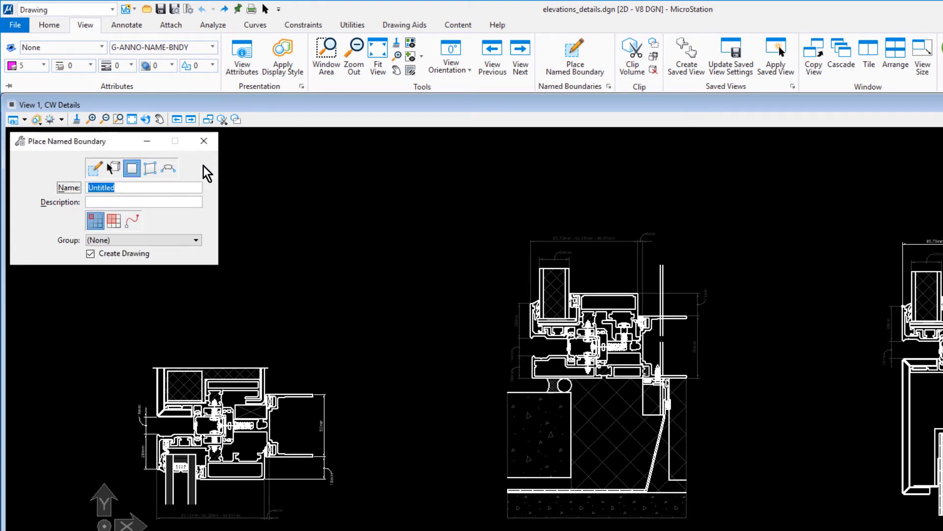
type("CURTAIN WALL")
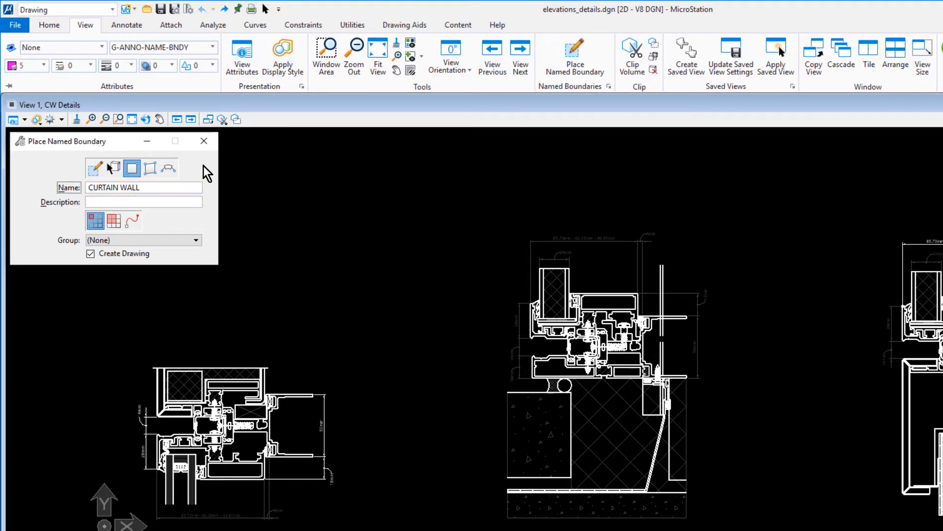
key("Tab")
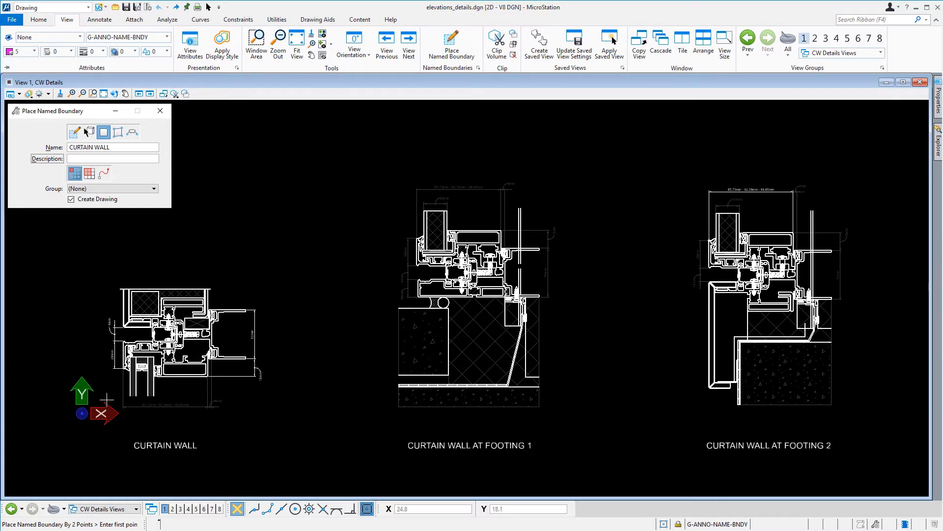
left_click(98, 416)
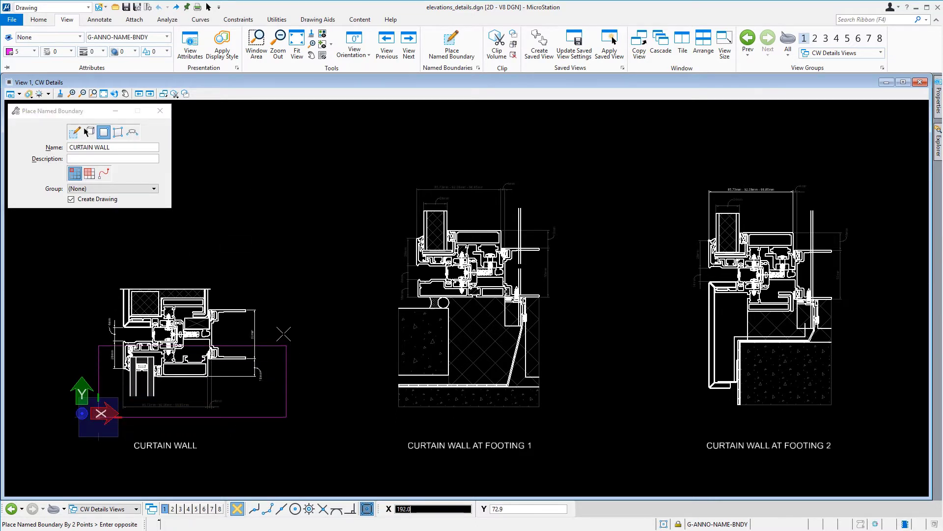
left_click(268, 265)
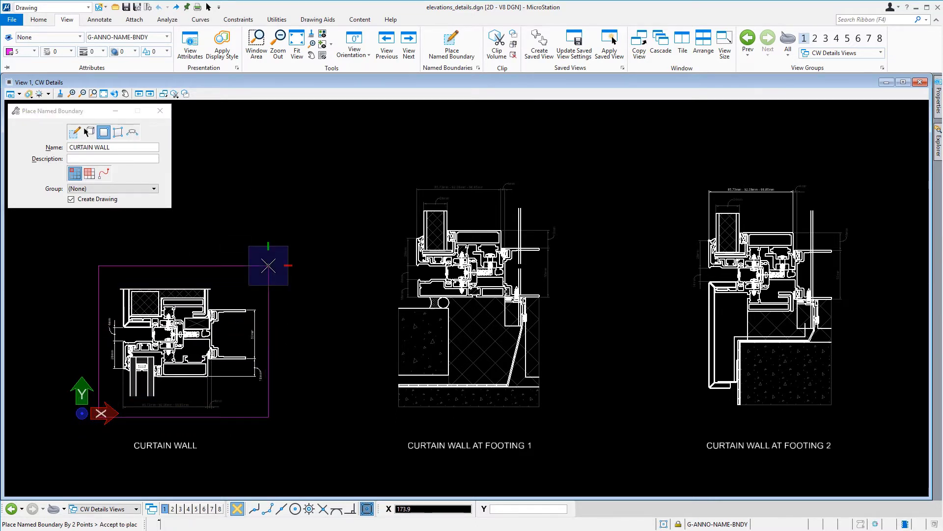
left_click(236, 237)
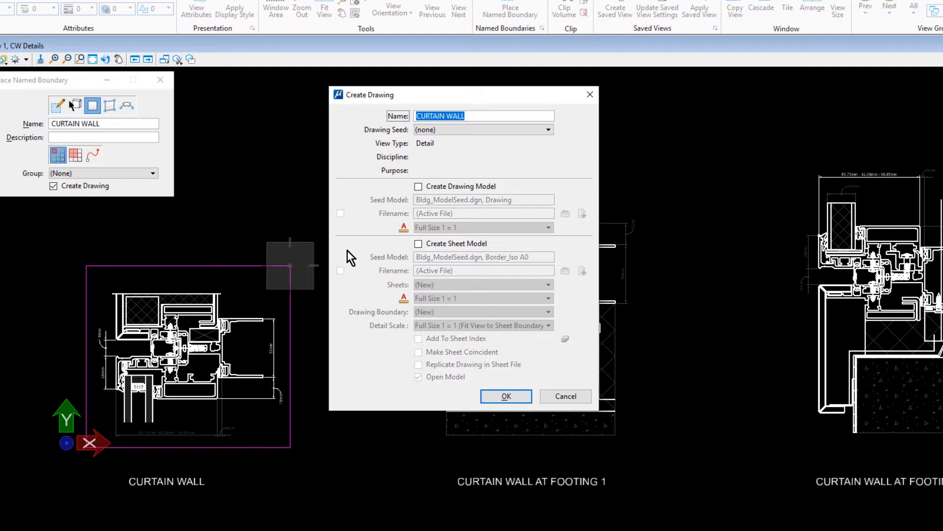
Step: Enable sheet model creation for the CURTAIN WALL drawing and choose DETAILS.dgn as its destination file
left_click(419, 244)
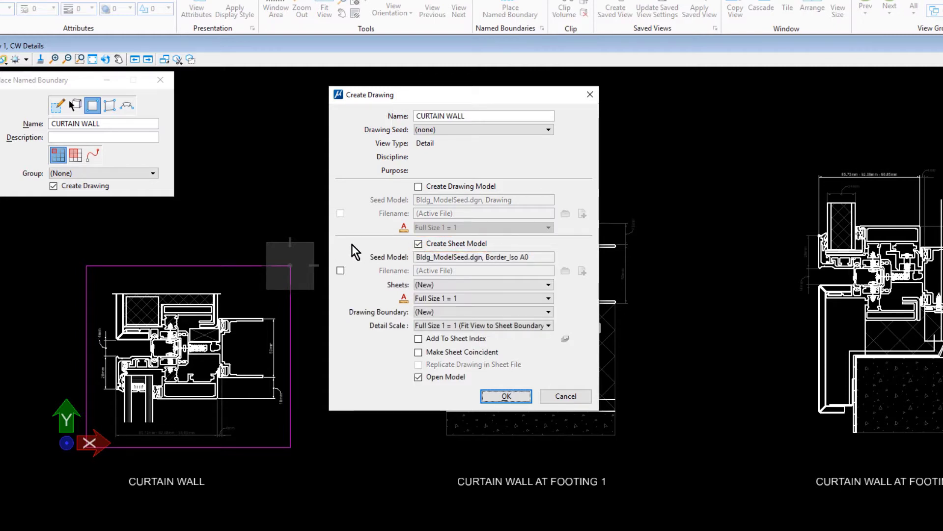
left_click(340, 270)
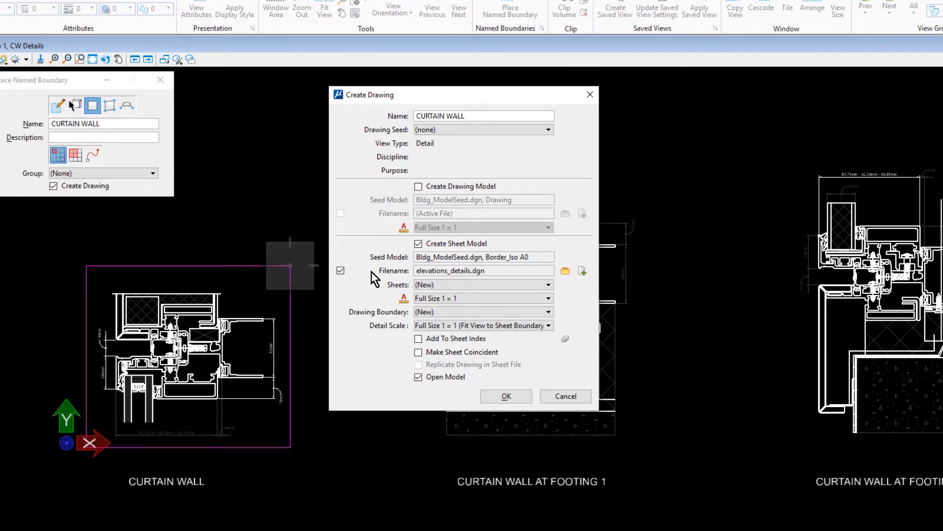
left_click(565, 271)
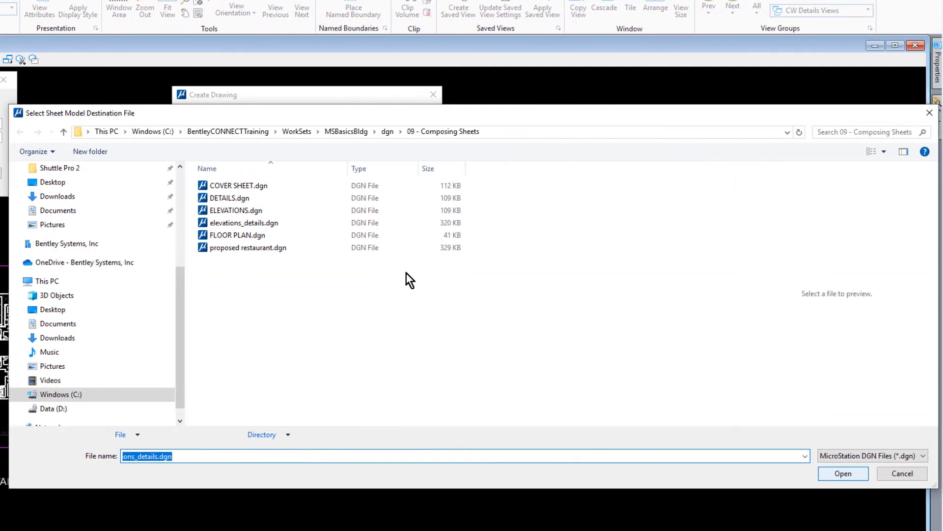
left_click(298, 201)
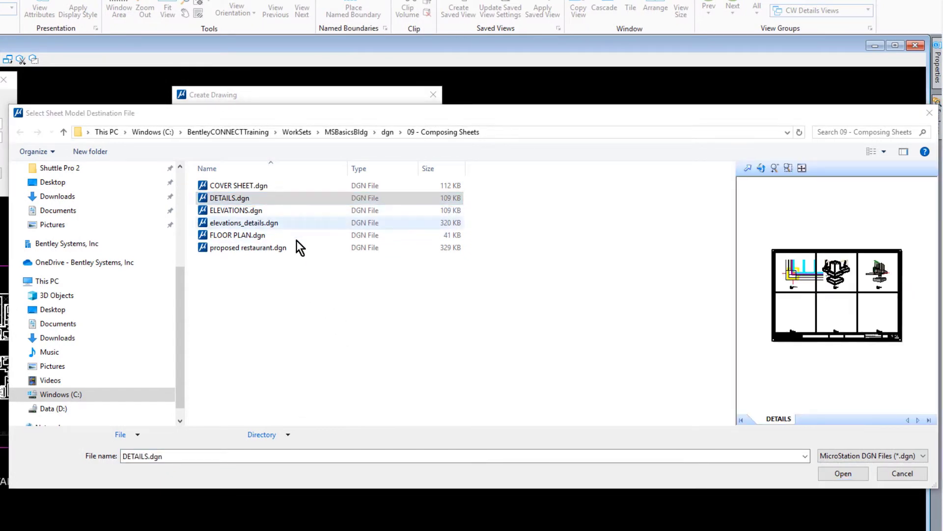
left_click(832, 474)
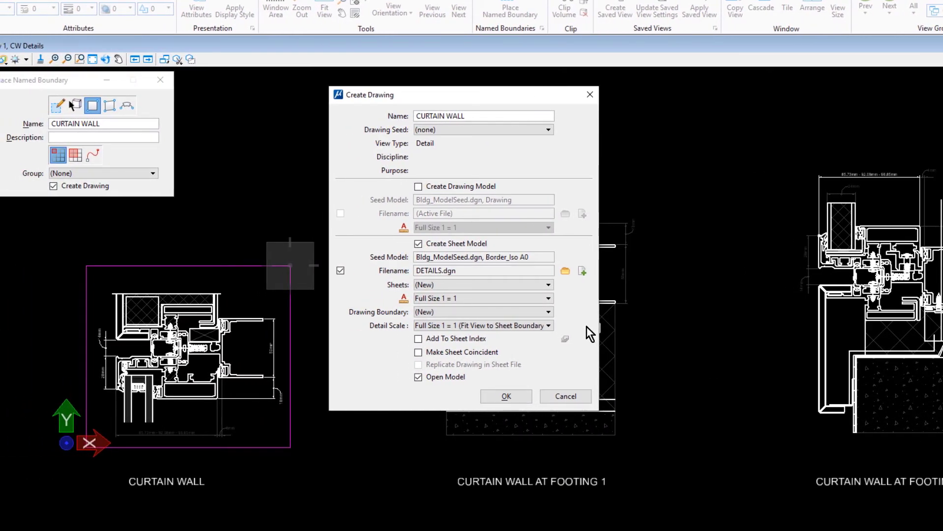
Step: Create the CURTAIN WALL drawing on the existing DETAILS sheet in drawing boundary Detail-4
left_click(534, 286)
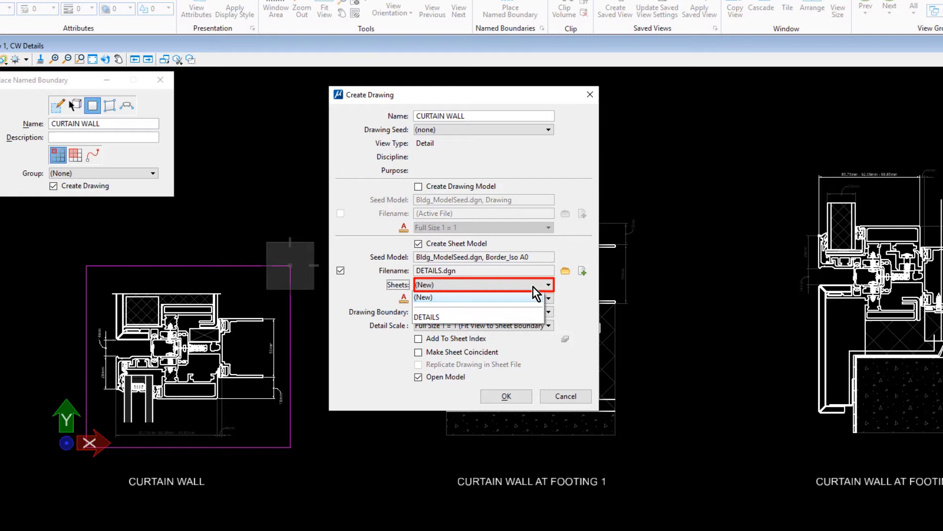
left_click(514, 315)
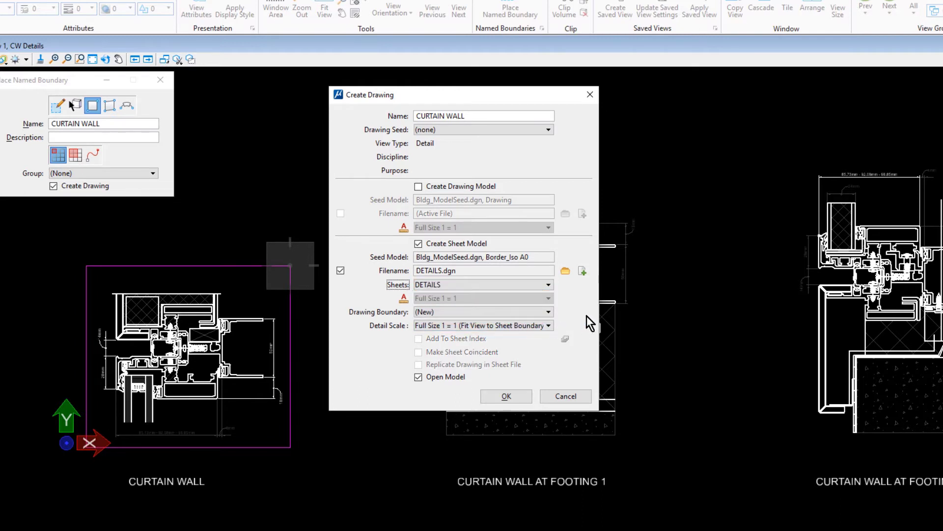
left_click(546, 312)
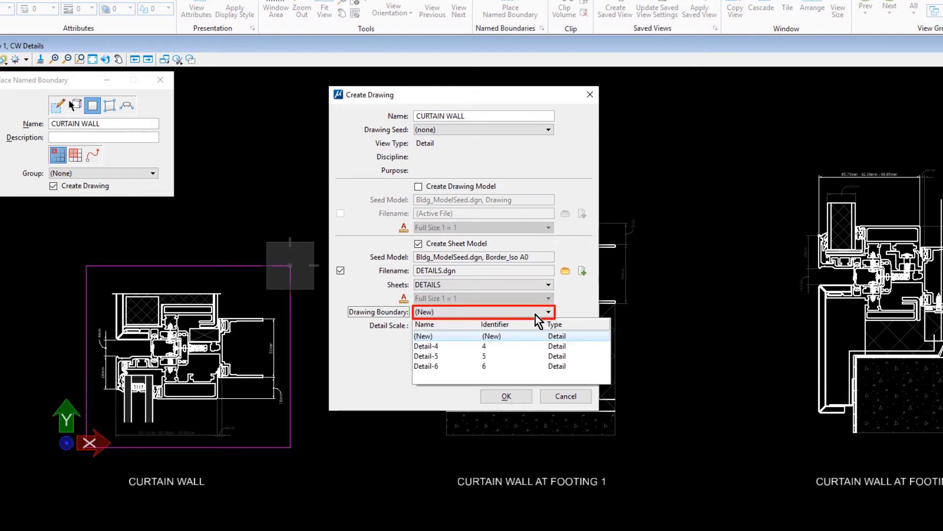
left_click(470, 346)
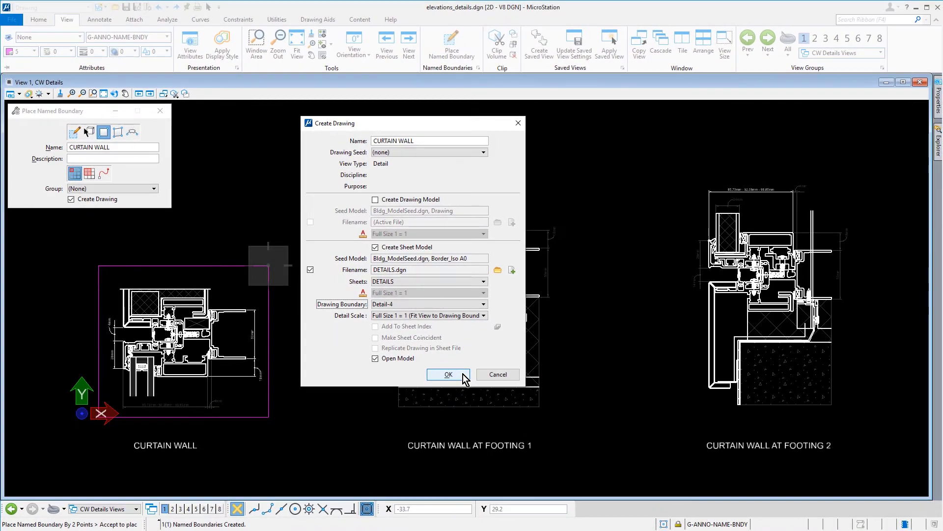
left_click(463, 374)
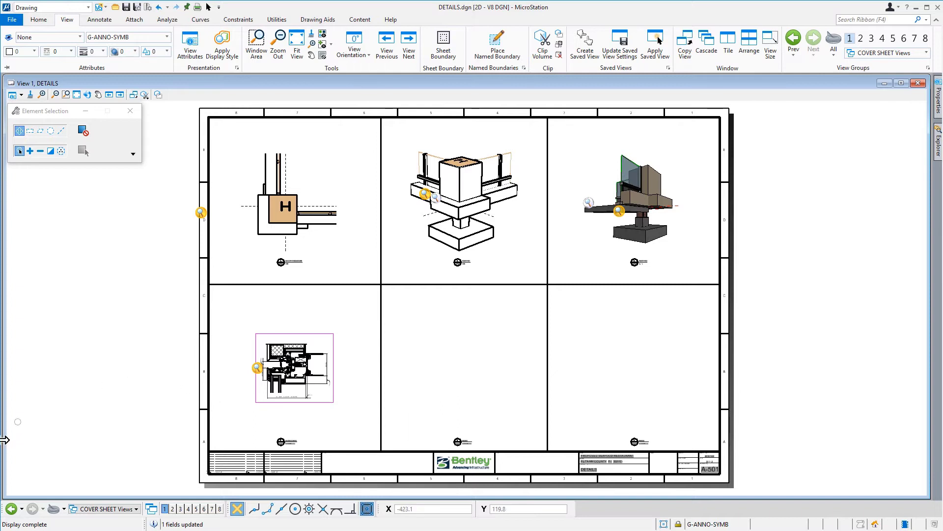
Step: Return to the CW Details model and place a two-point named boundary called CURTAIN WALL AT FOOTING 1 around the middle detail
left_click(11, 508)
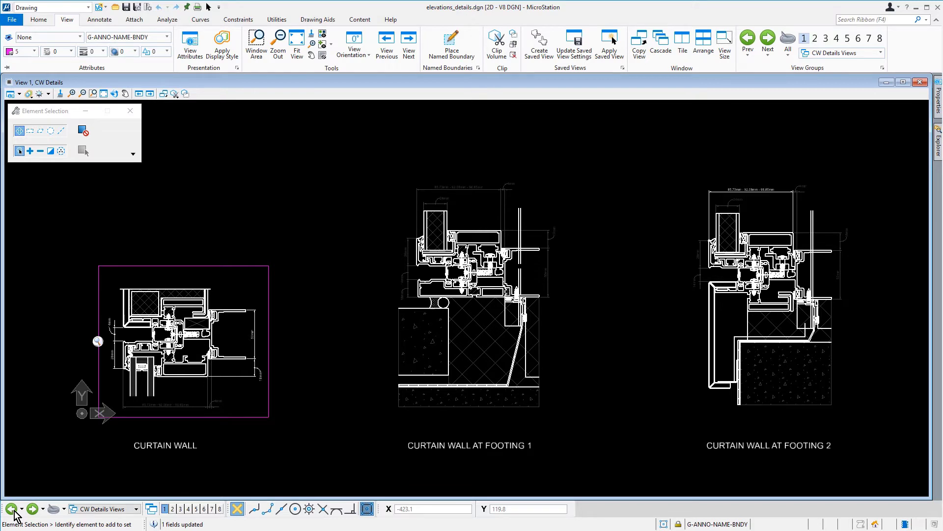
left_click(451, 56)
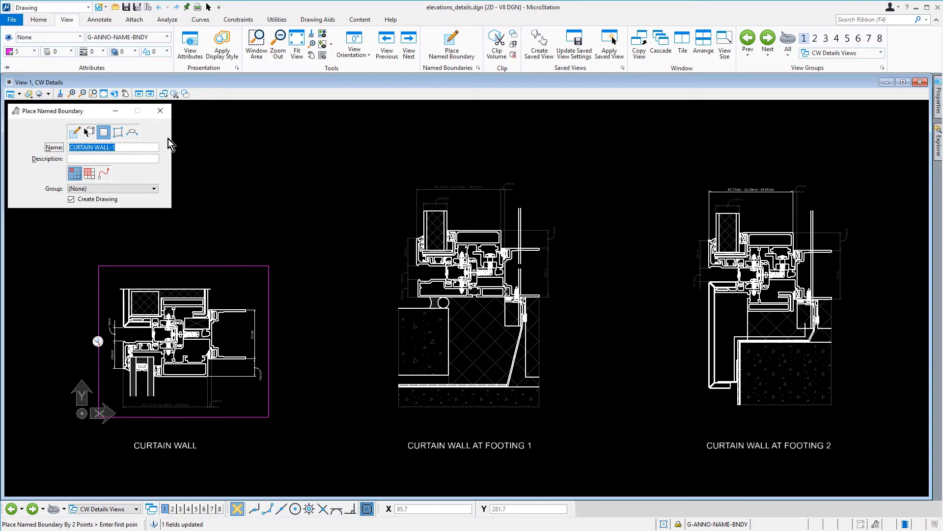
type("CURTAIN WALL AT FOOTING 1")
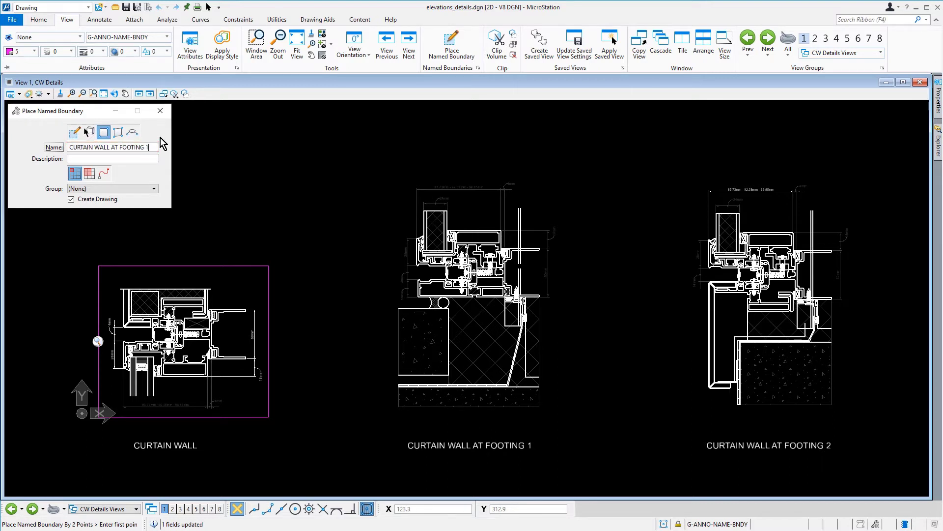
key("Tab")
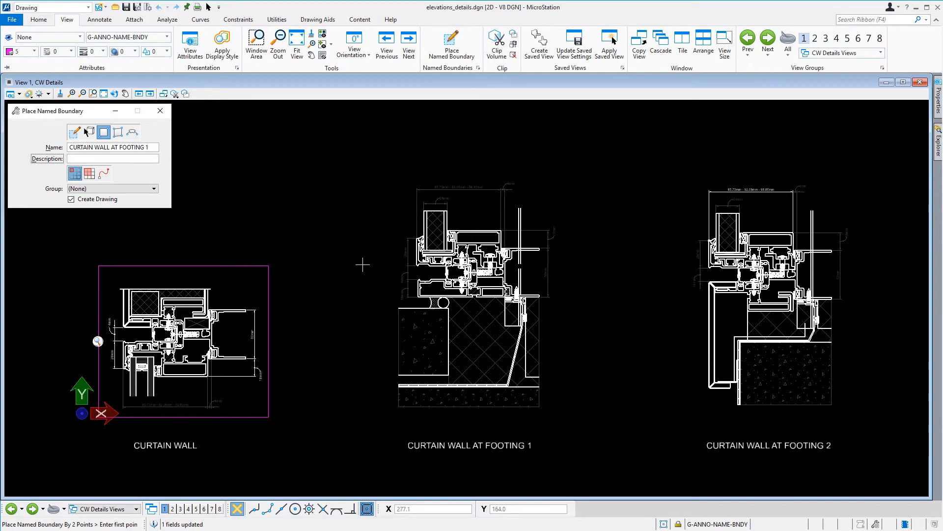
left_click(385, 414)
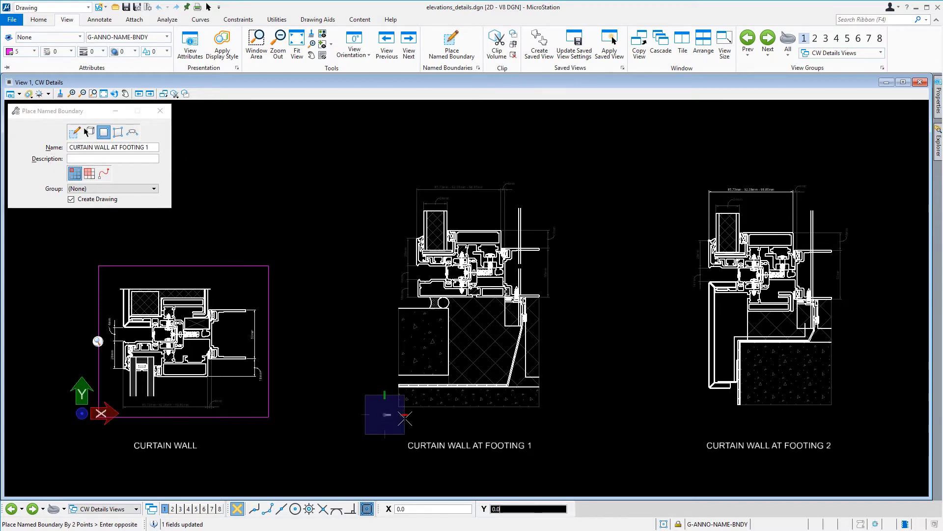
left_click(562, 162)
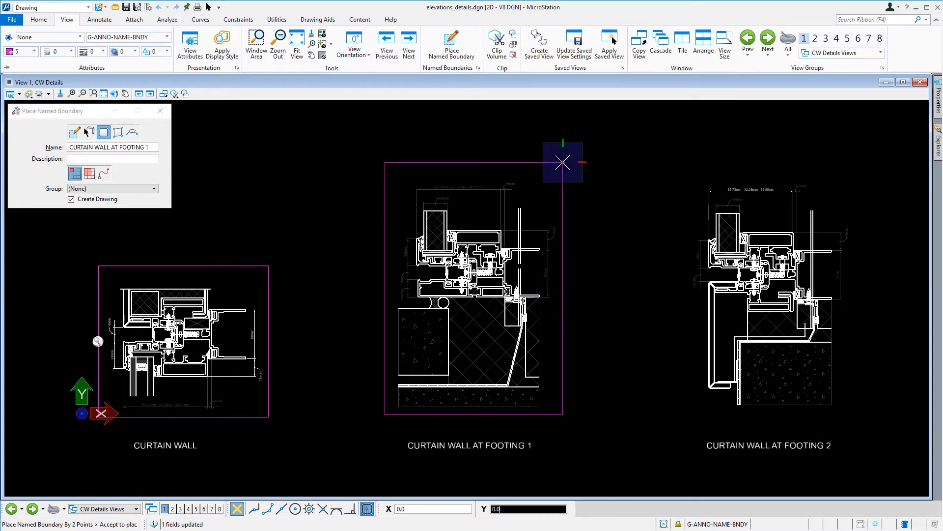
left_click(544, 132)
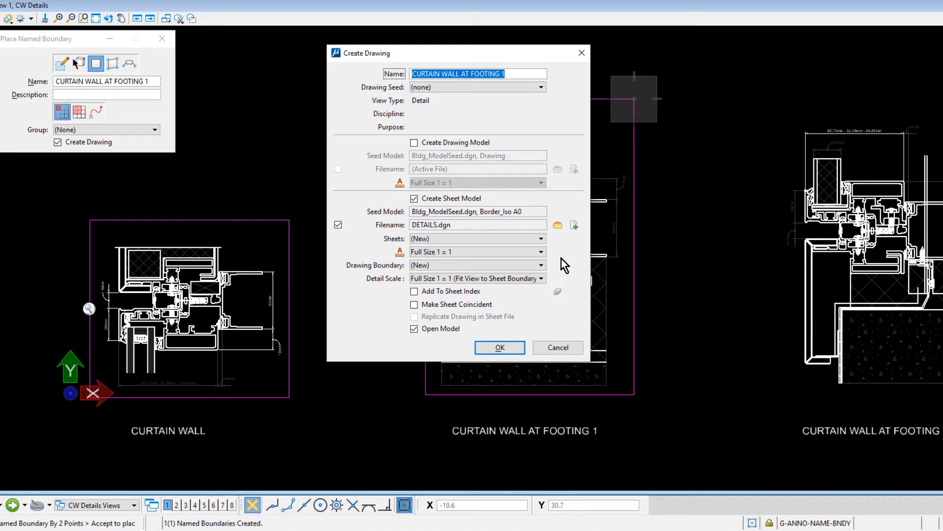
Step: Create the CURTAIN WALL AT FOOTING 1 drawing on the DETAILS sheet, using drawing boundary Detail-5
left_click(540, 240)
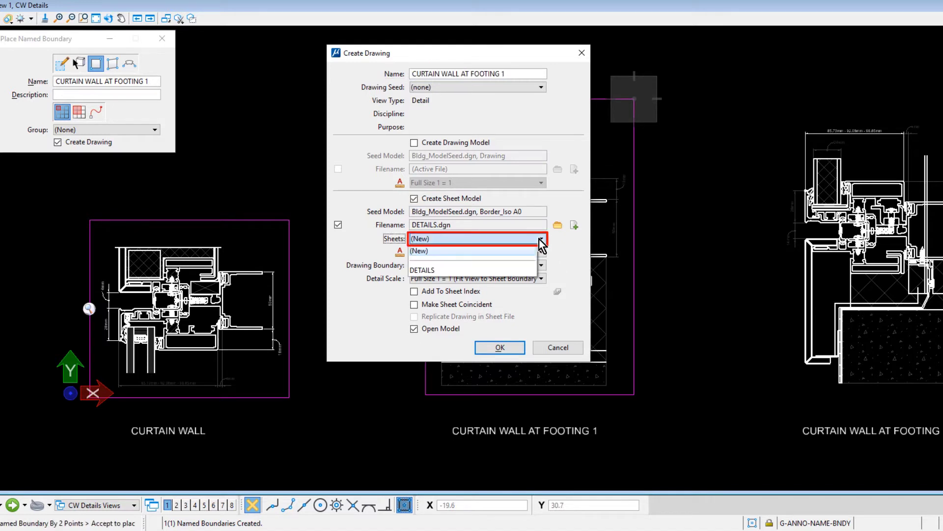
left_click(515, 270)
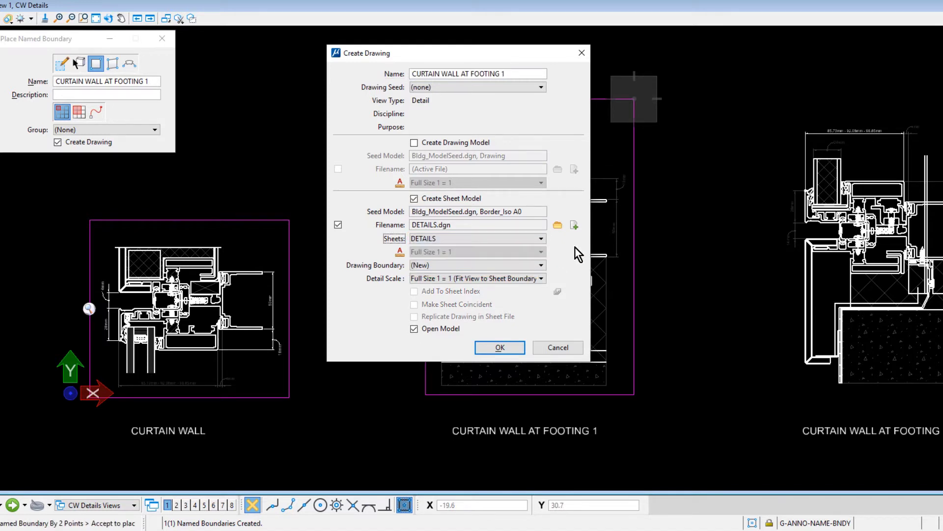
left_click(541, 266)
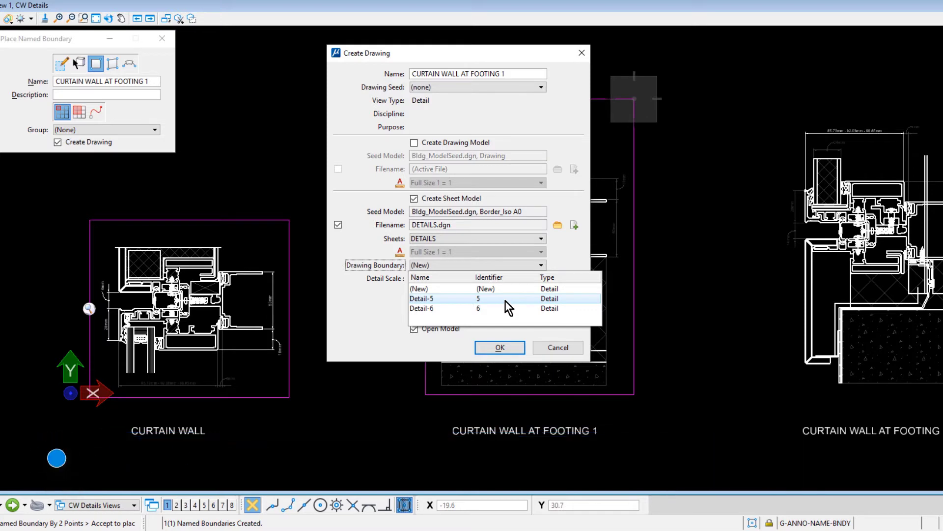
left_click(506, 299)
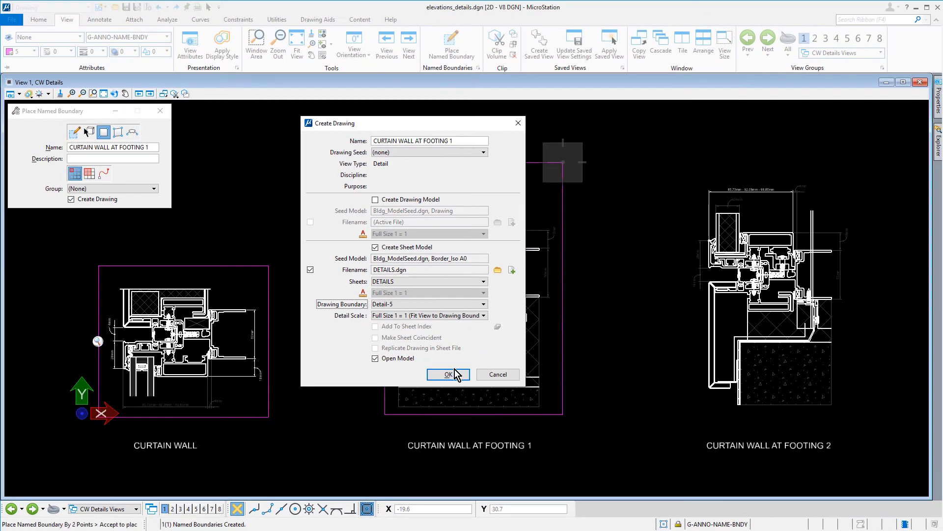
left_click(448, 375)
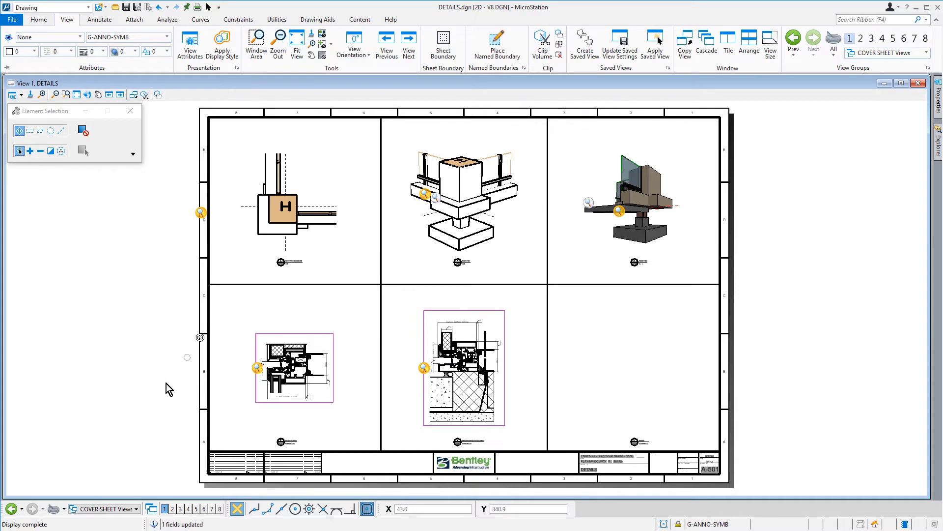
Step: Return to the CW Details model and place a two-point named boundary called CURTAIN WALL AT FOOTING 2 around the third detail
left_click(10, 510)
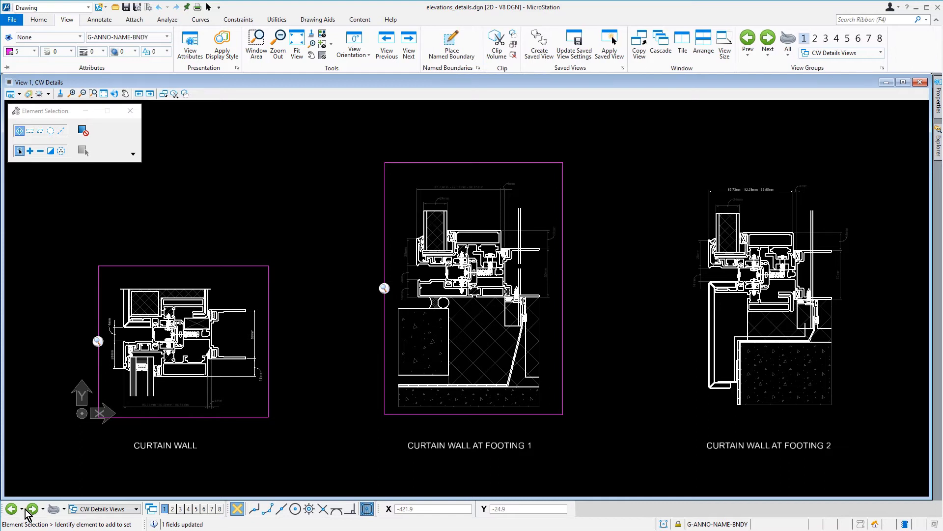
left_click(448, 52)
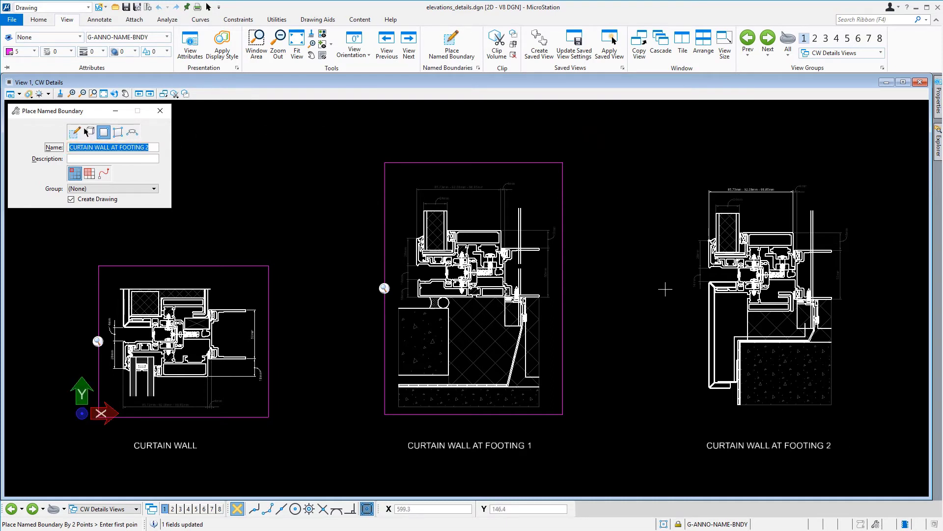
left_click(688, 414)
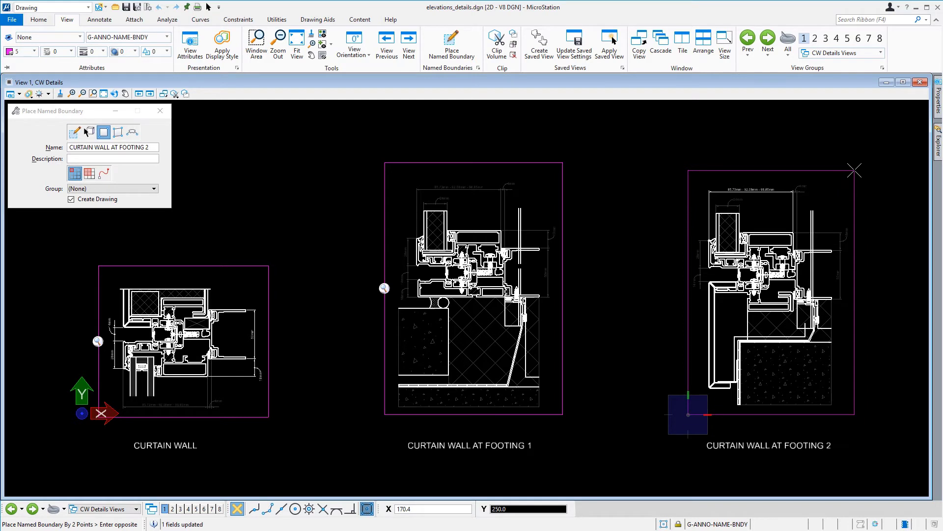
left_click(855, 170)
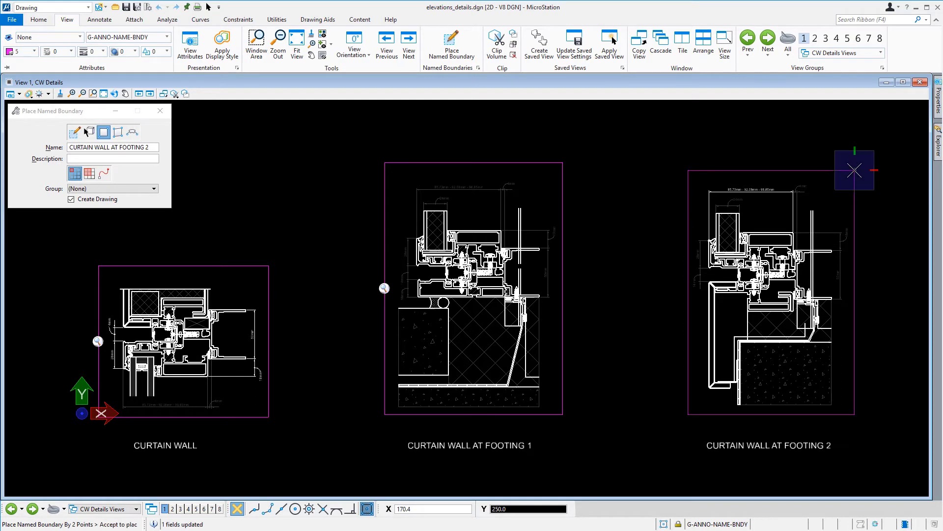
left_click(837, 143)
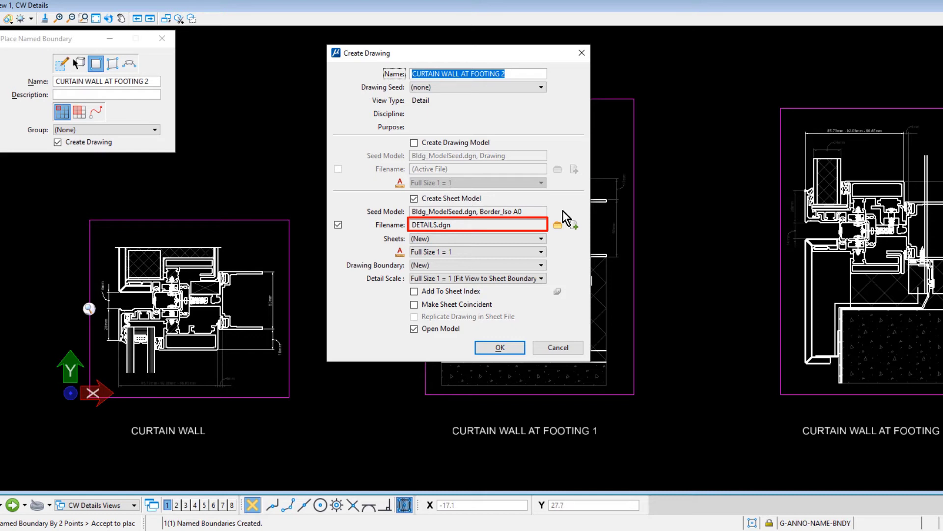
Step: Create the CURTAIN WALL AT FOOTING 2 drawing on the existing DETAILS sheet, using drawing boundary Detail-6
left_click(538, 239)
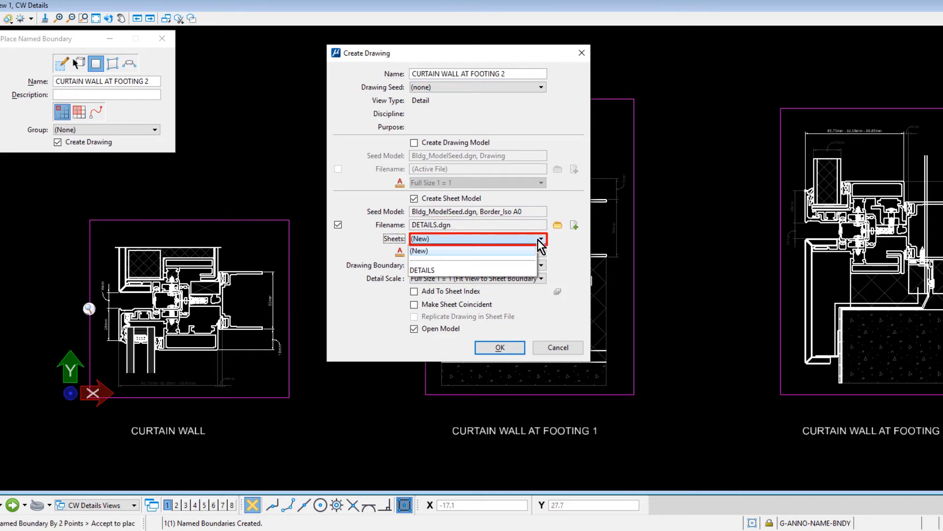
left_click(519, 268)
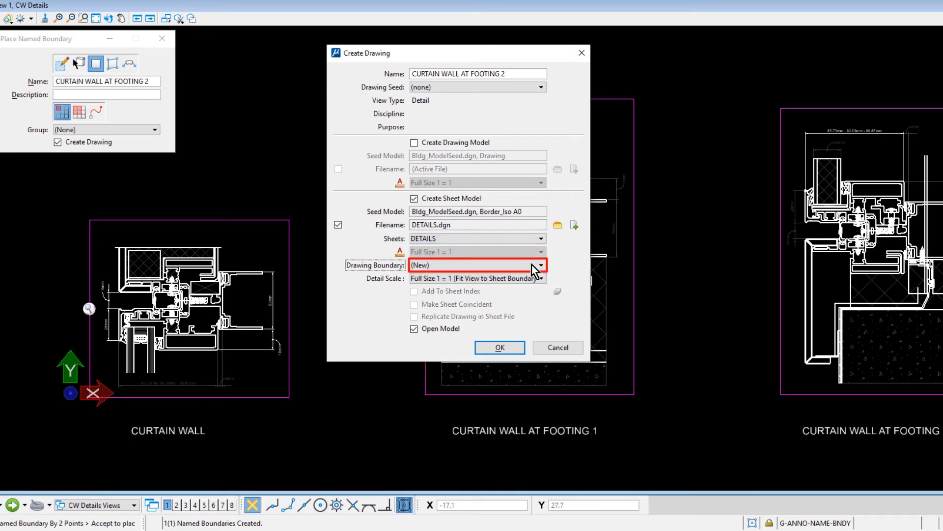
left_click(540, 266)
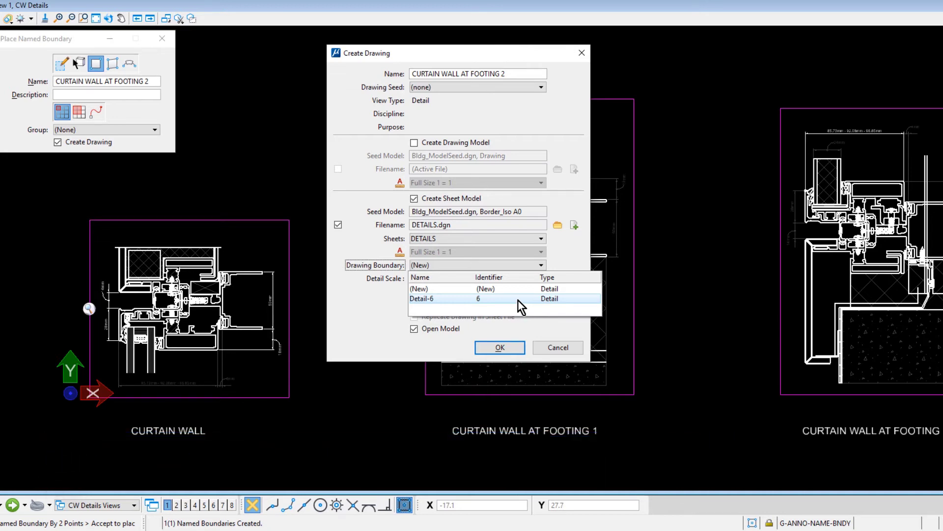
left_click(518, 299)
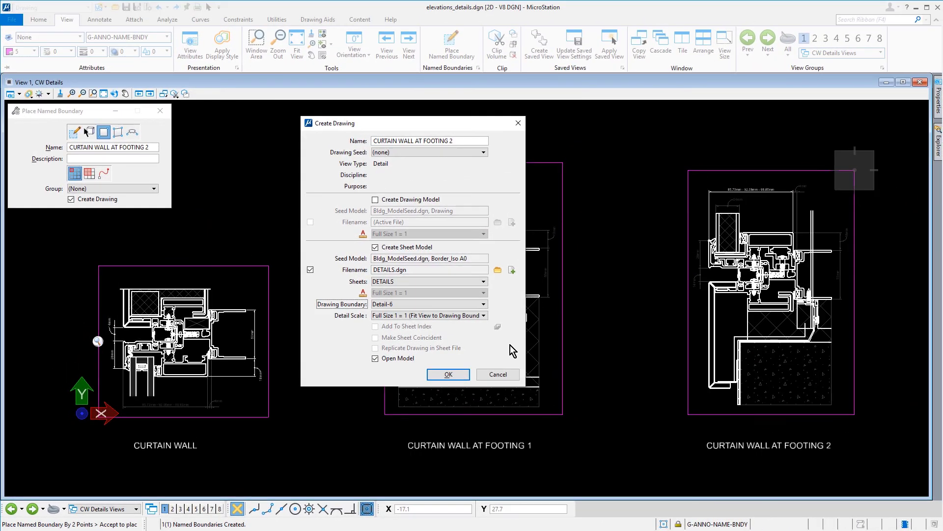
left_click(466, 374)
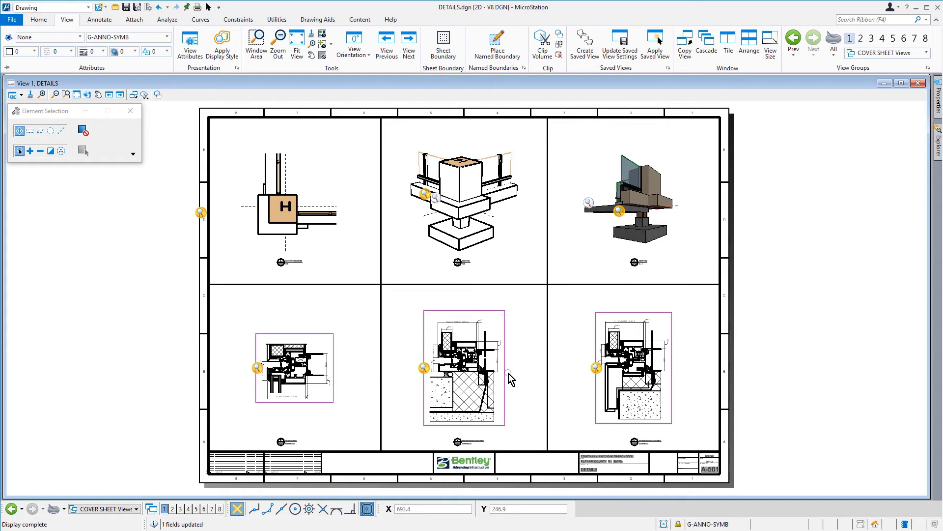
Step: Open the DETAILS sheet's list of references, move it up clear of the curtain wall details and widen its Logical column
left_click(42, 23)
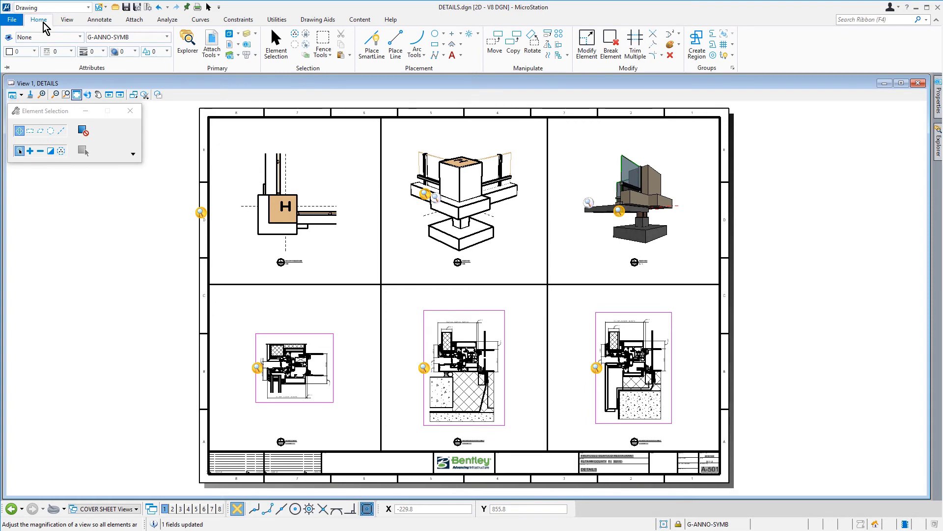
left_click(212, 44)
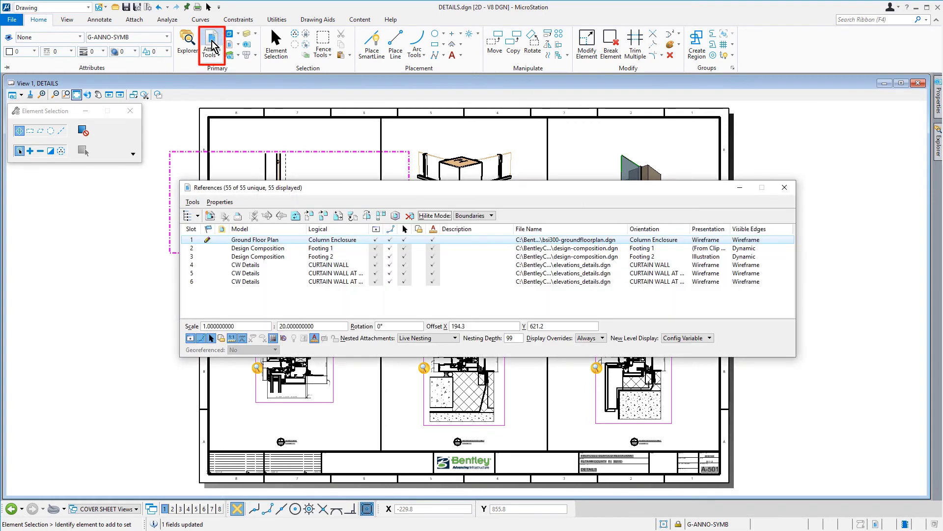
left_click_drag(509, 187, 498, 116)
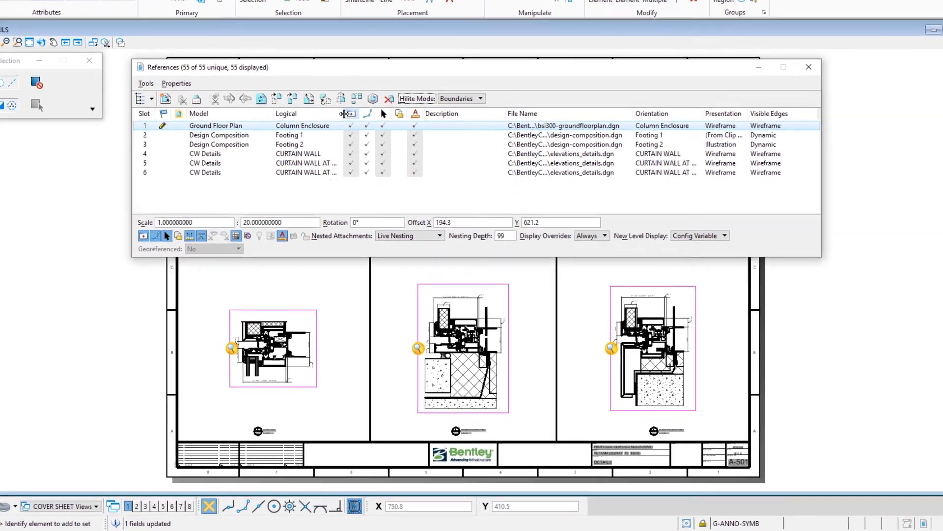
left_click_drag(357, 157, 393, 158)
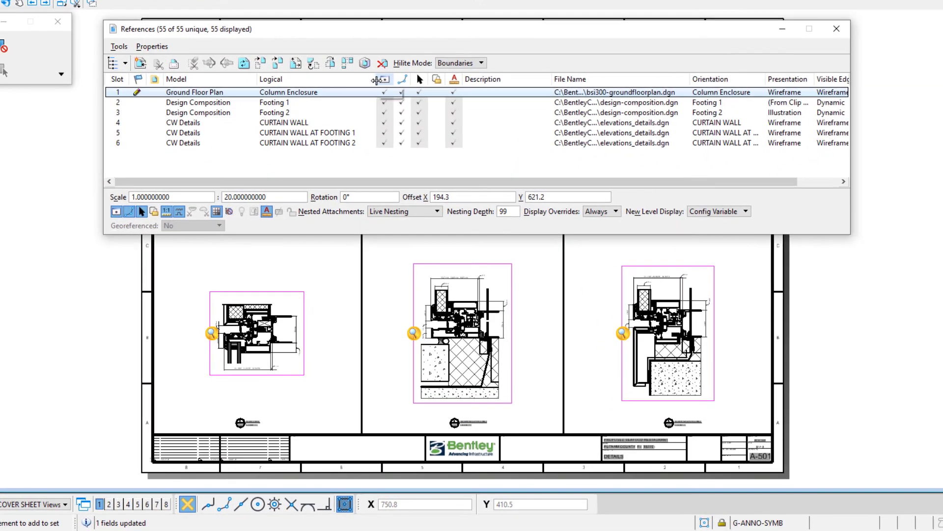
Step: Turn off the display of constructions in the presentation of the CURTAIN WALL reference
left_click(334, 123)
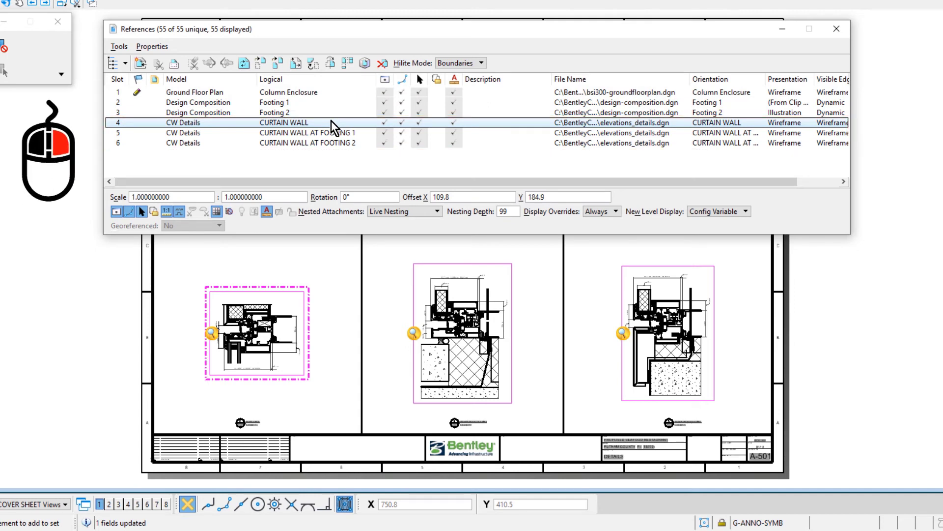
right_click(334, 126)
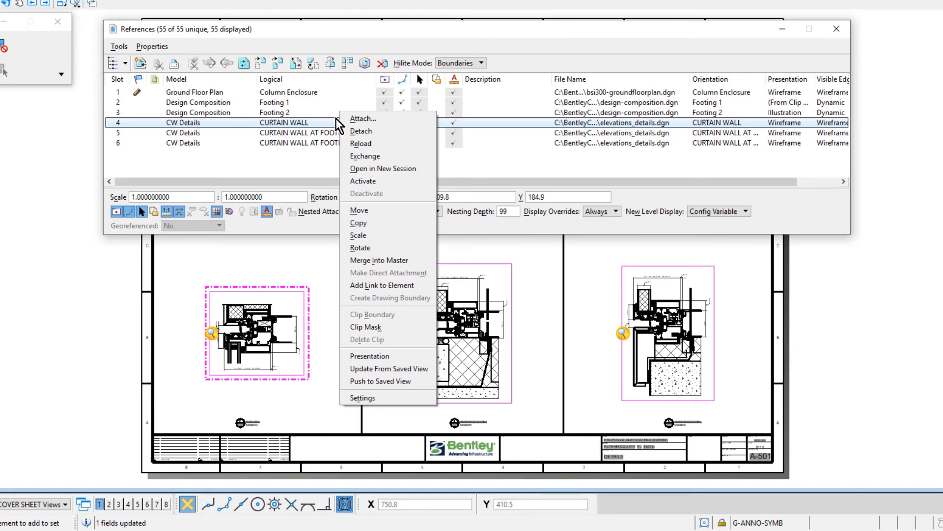
left_click(399, 357)
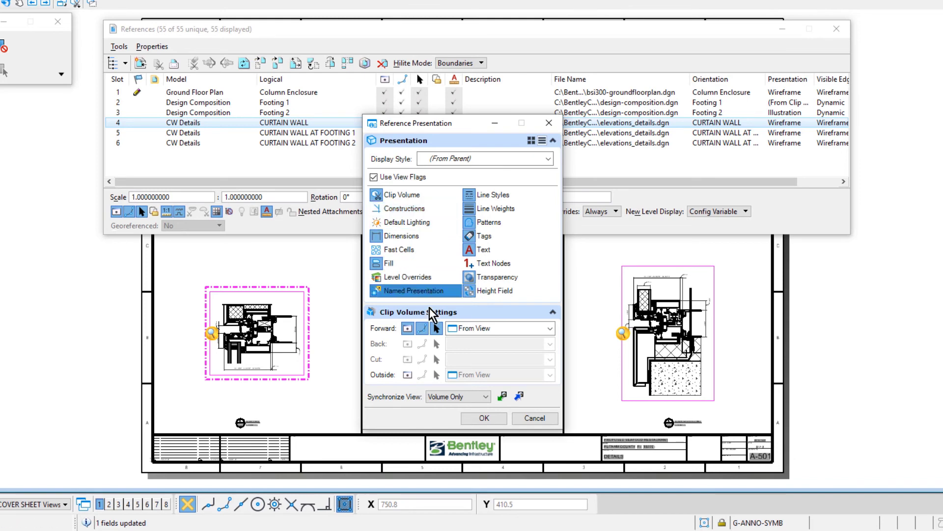
left_click(477, 419)
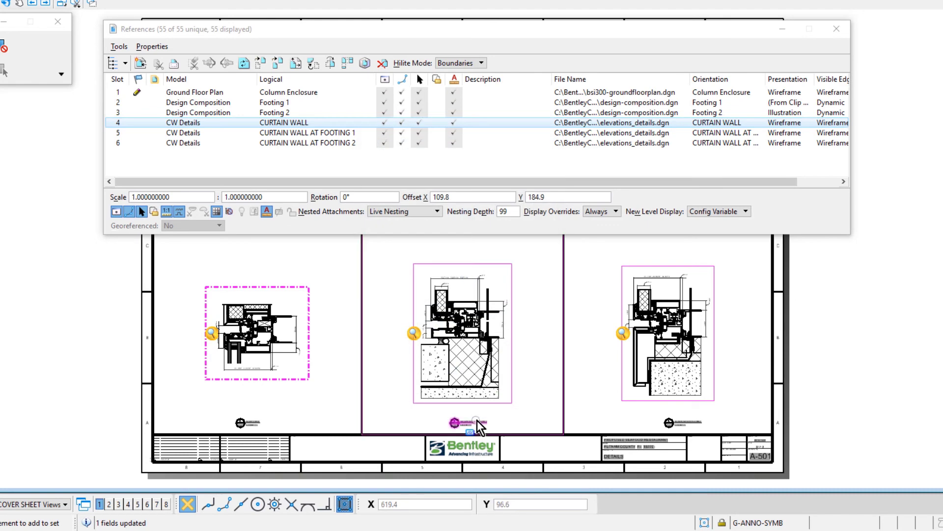
Step: Turn off the display of constructions in the presentation of the CURTAIN WALL AT FOOTING 1 reference
left_click(366, 133)
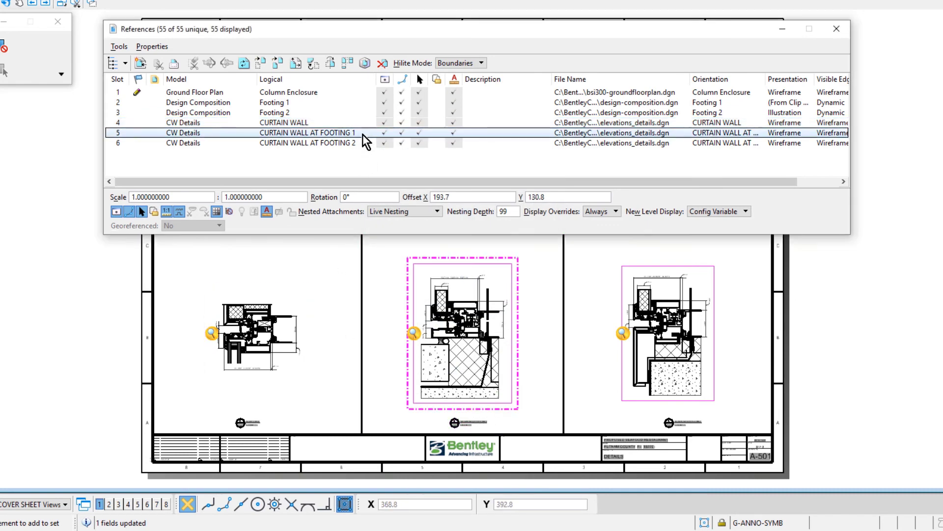
right_click(368, 132)
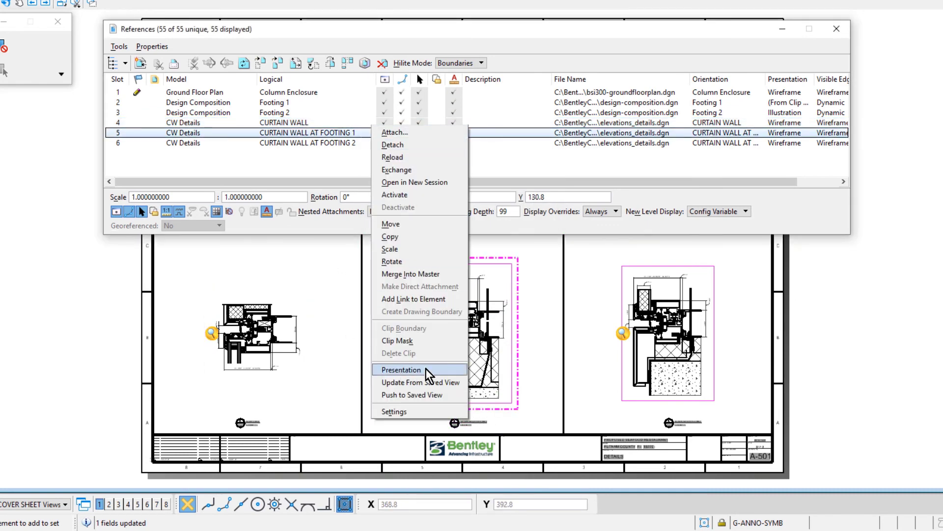
left_click(401, 371)
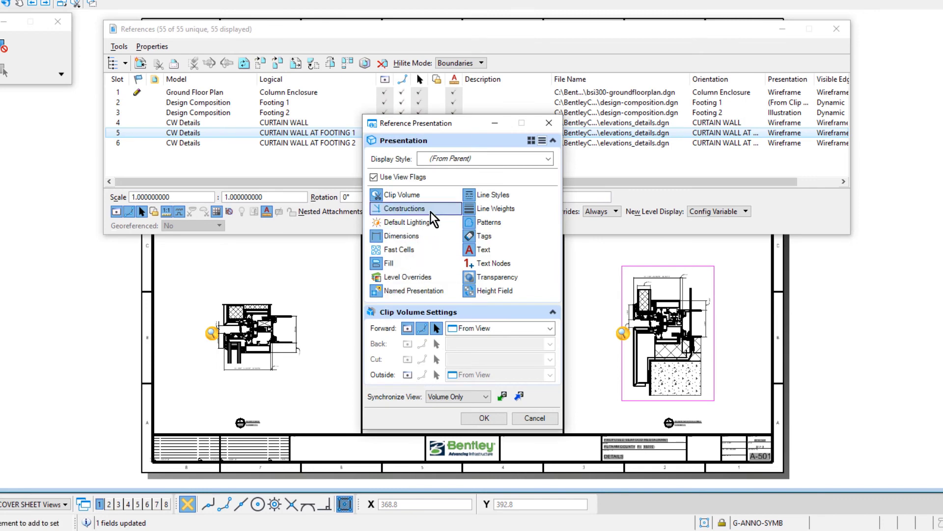
left_click(484, 418)
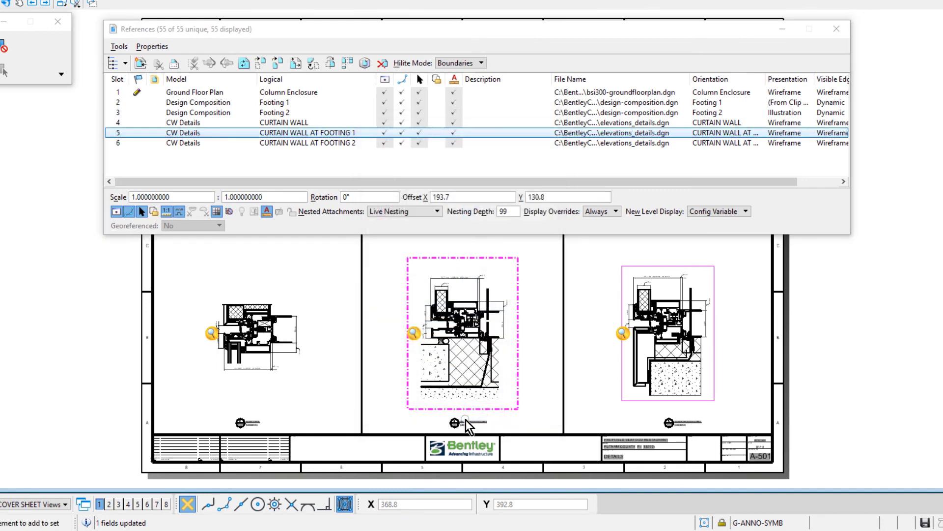
Step: Turn off the display of constructions in the presentation of the CURTAIN WALL AT FOOTING 2 reference
left_click(367, 142)
right_click(368, 142)
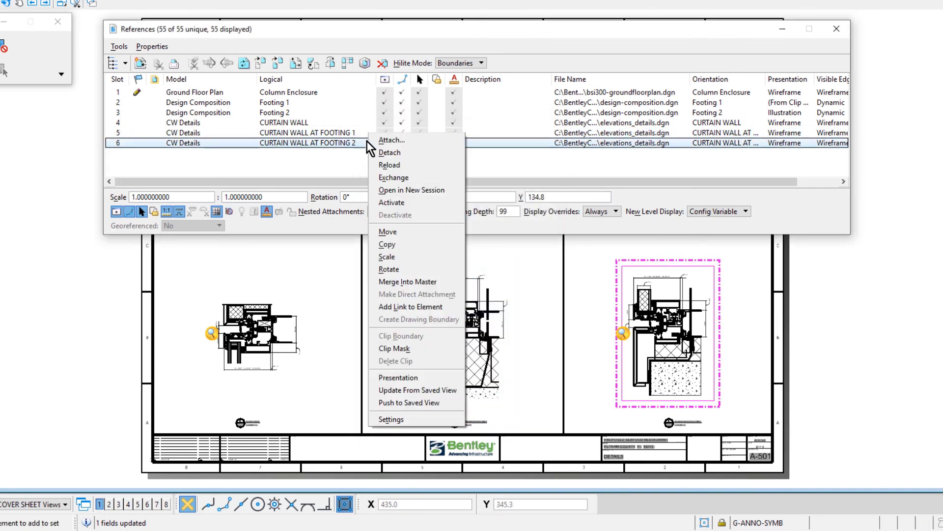
left_click(432, 378)
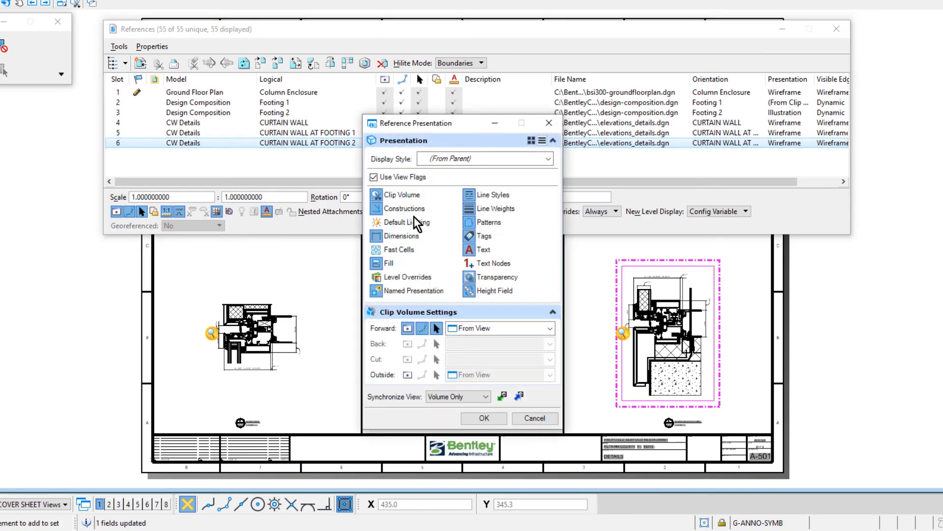
left_click(430, 211)
left_click(473, 418)
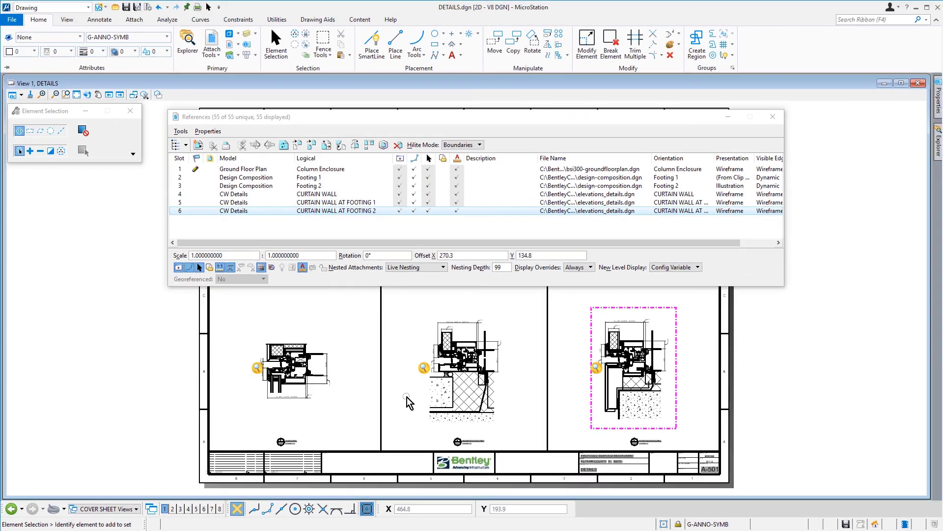
Step: Deselect the reference, close the References dialog and save the settings of DETAILS.dgn
left_click(394, 212)
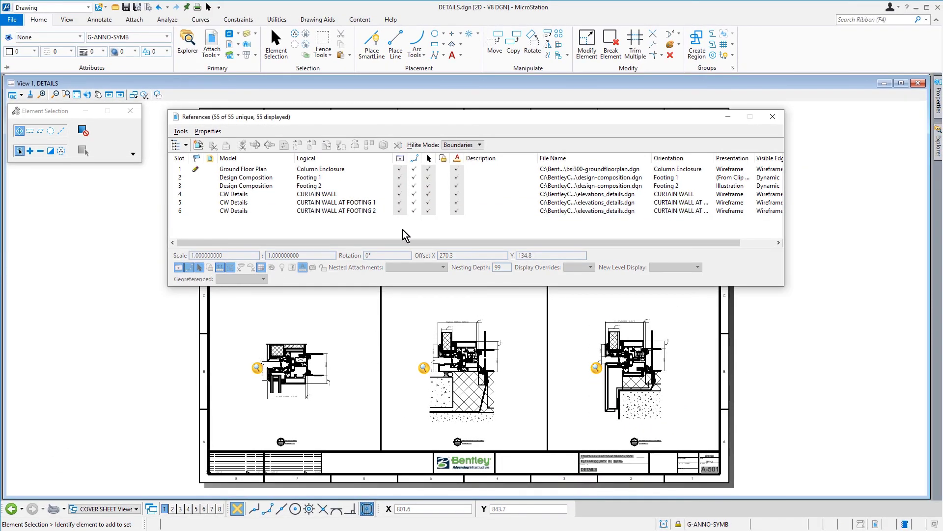
left_click(773, 116)
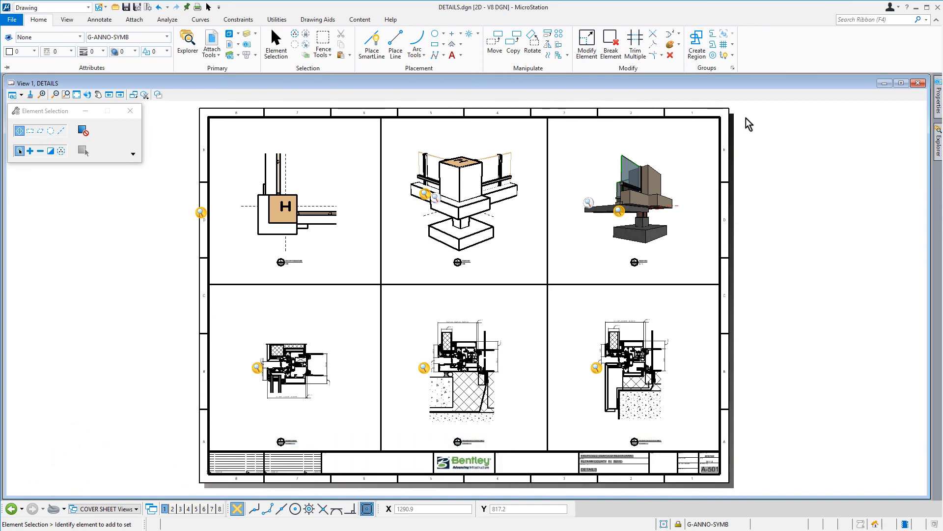
left_click(137, 10)
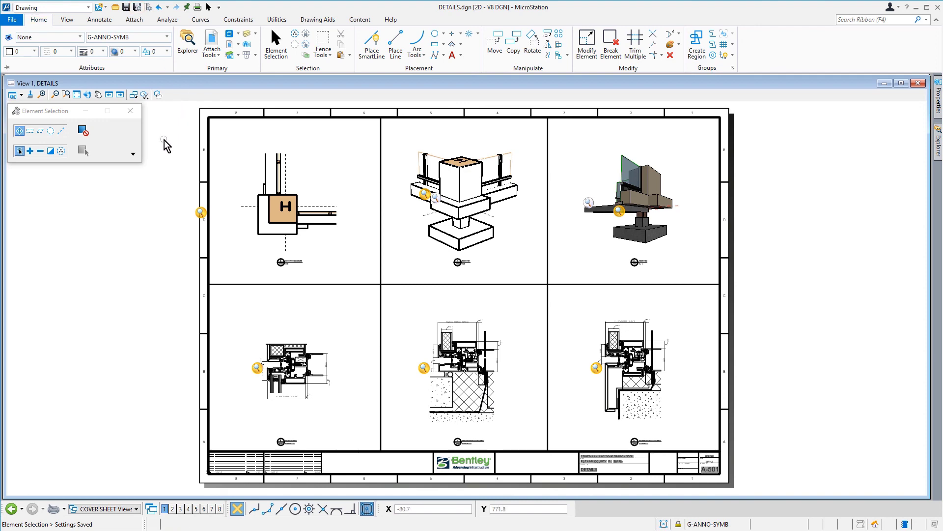